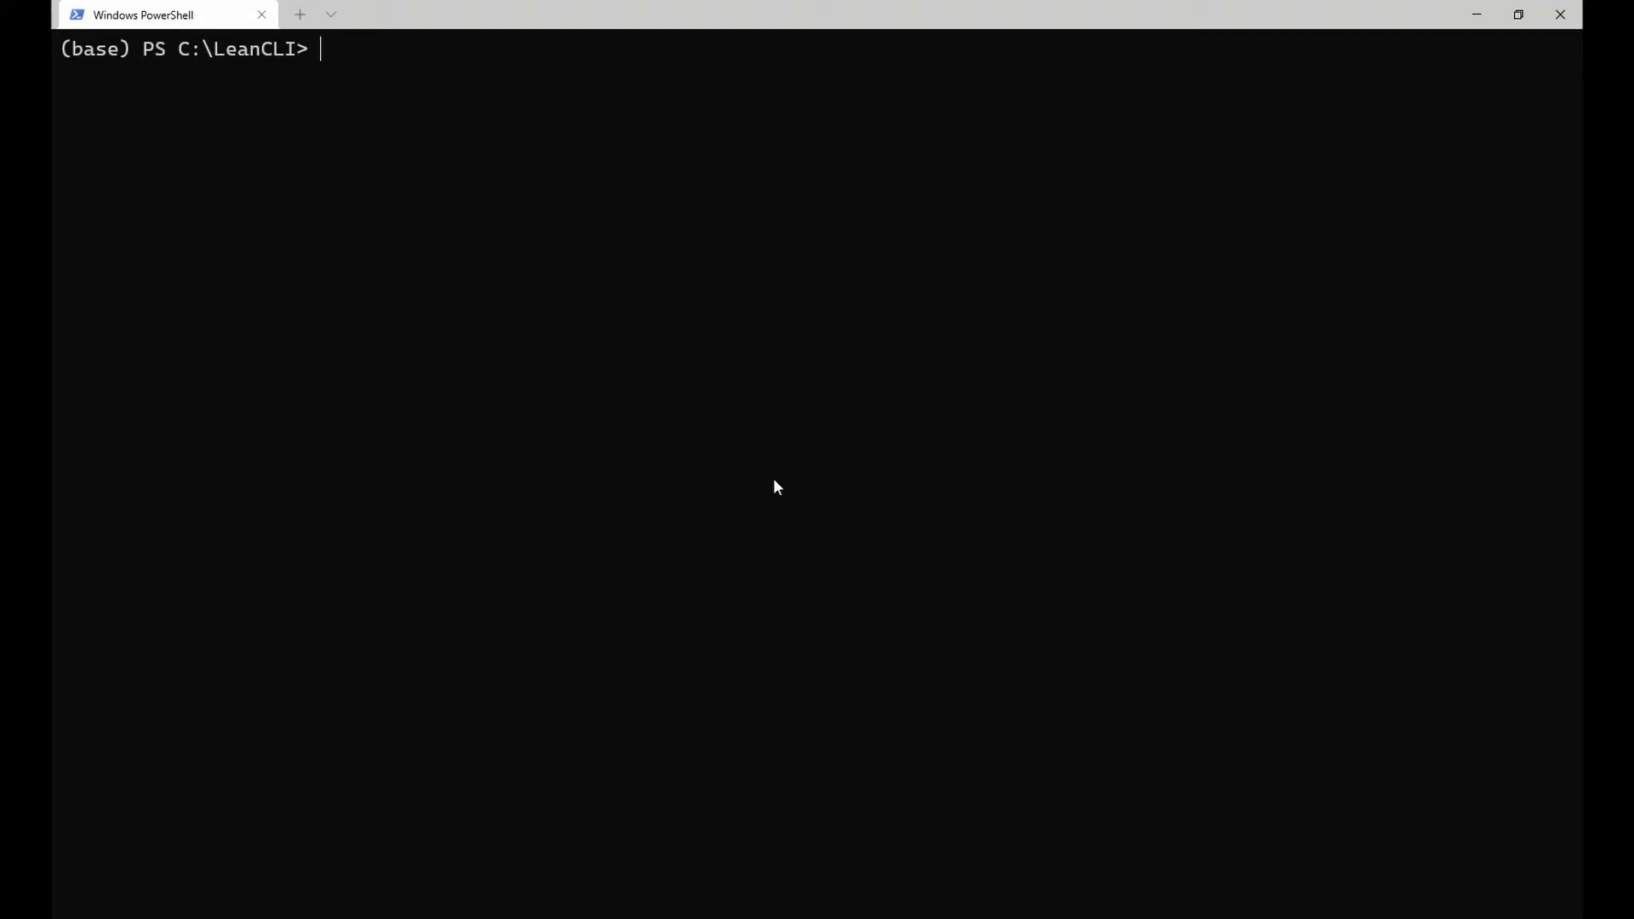
text(lean)
text( library add )
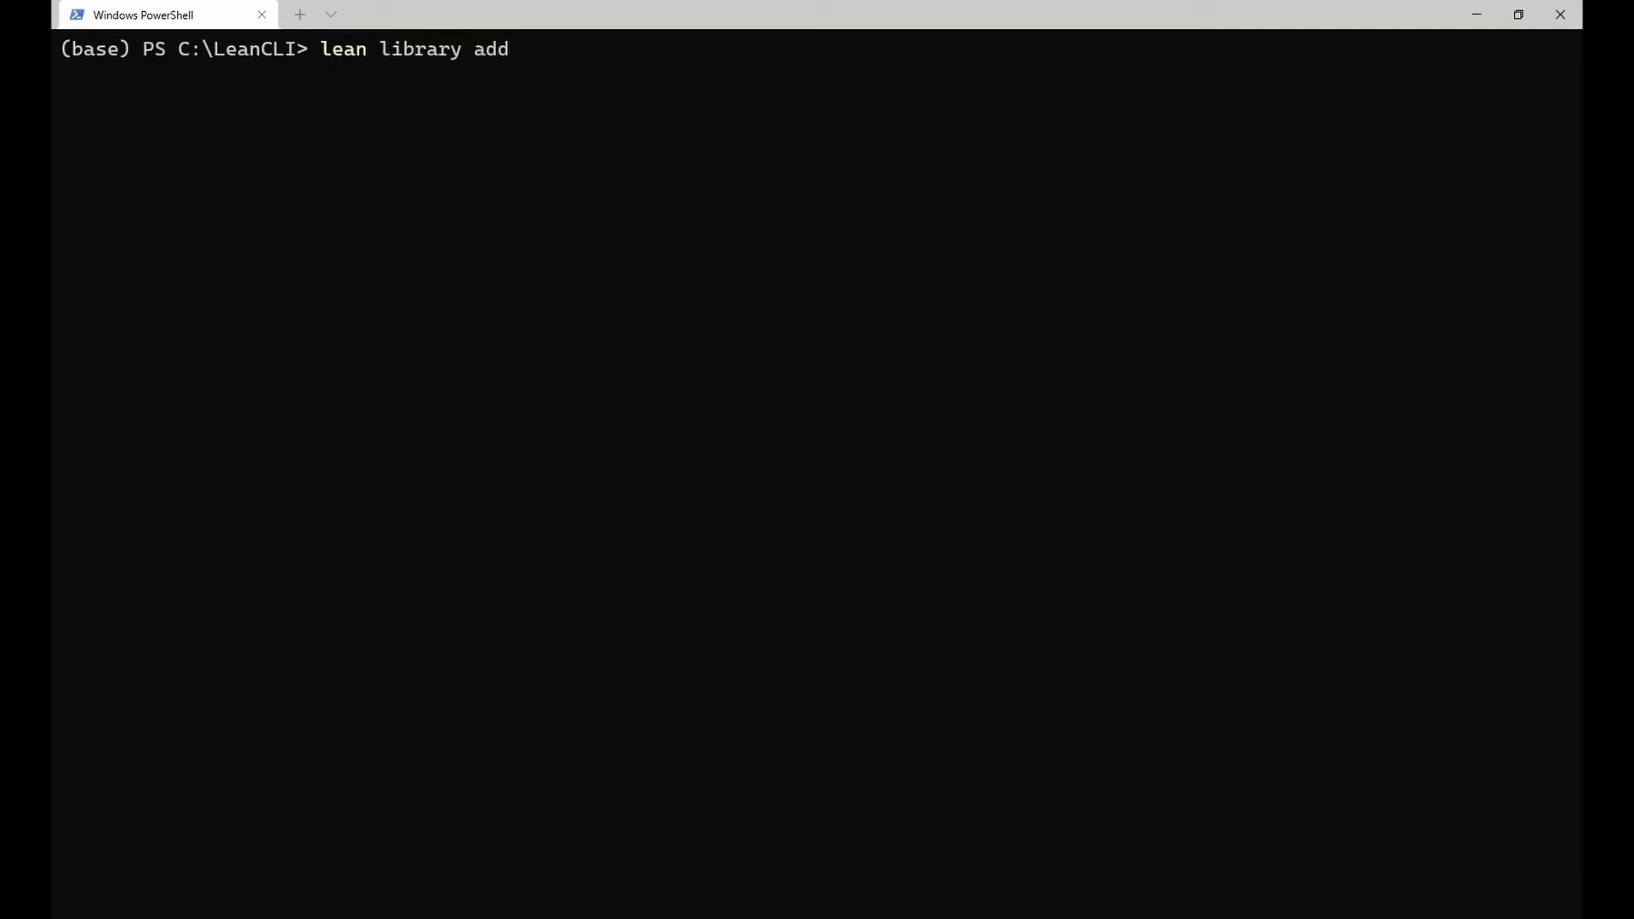
text(")
text(Python Pr)
text(oject" )
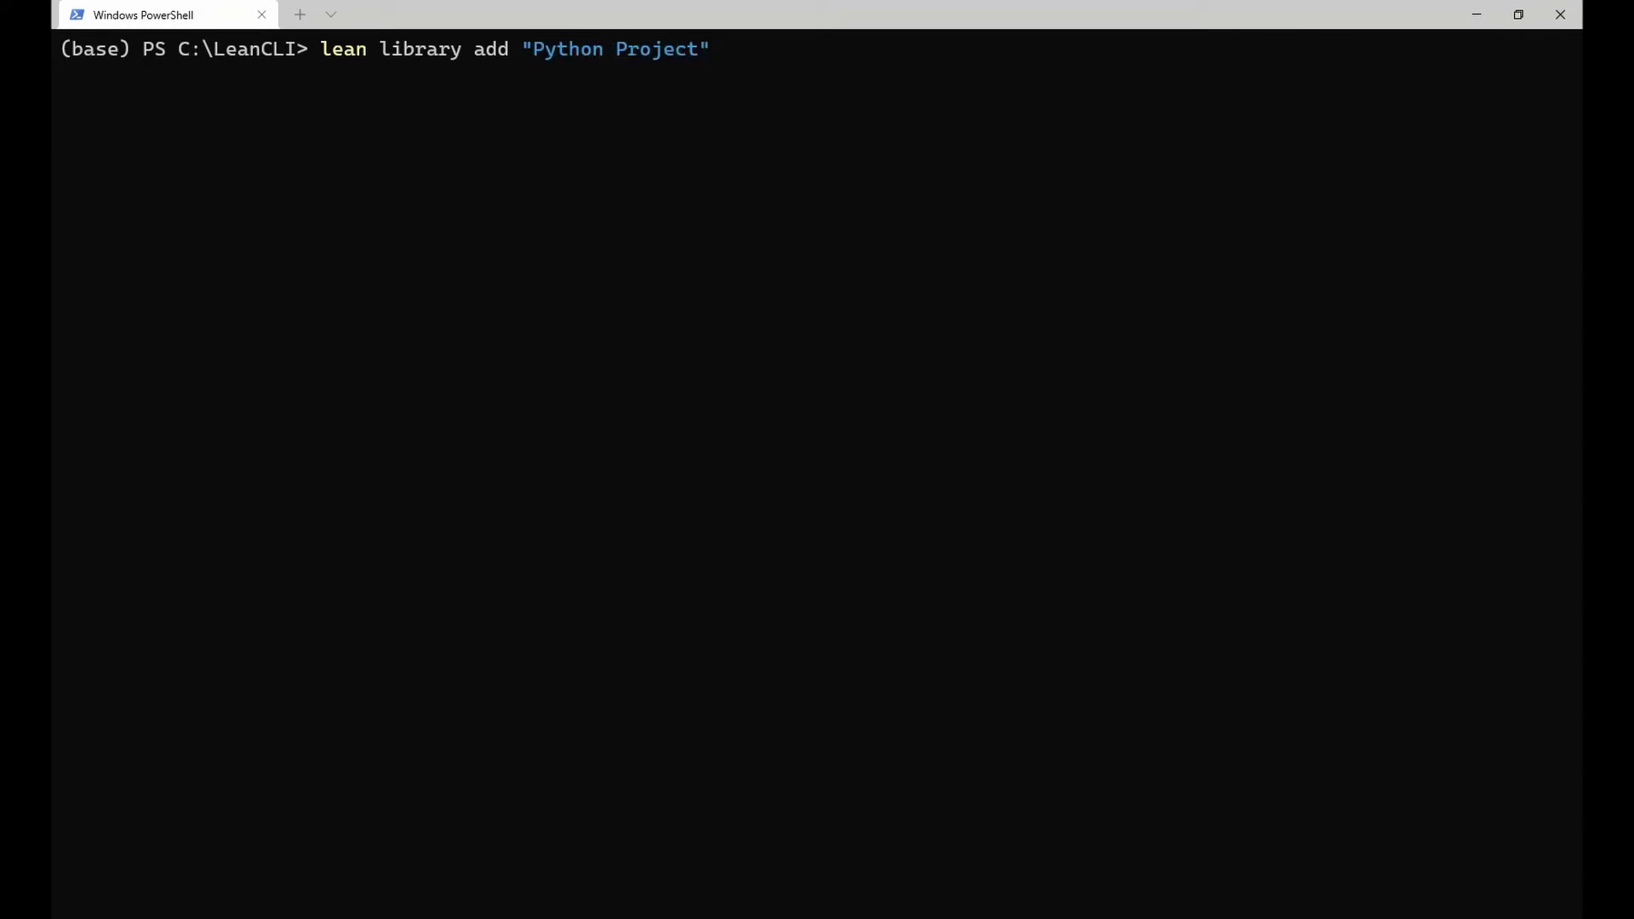
text(stumpy)
- Run lean library add for stumpy 1.8.0 on 'Python Project' and await installation
key(Return)
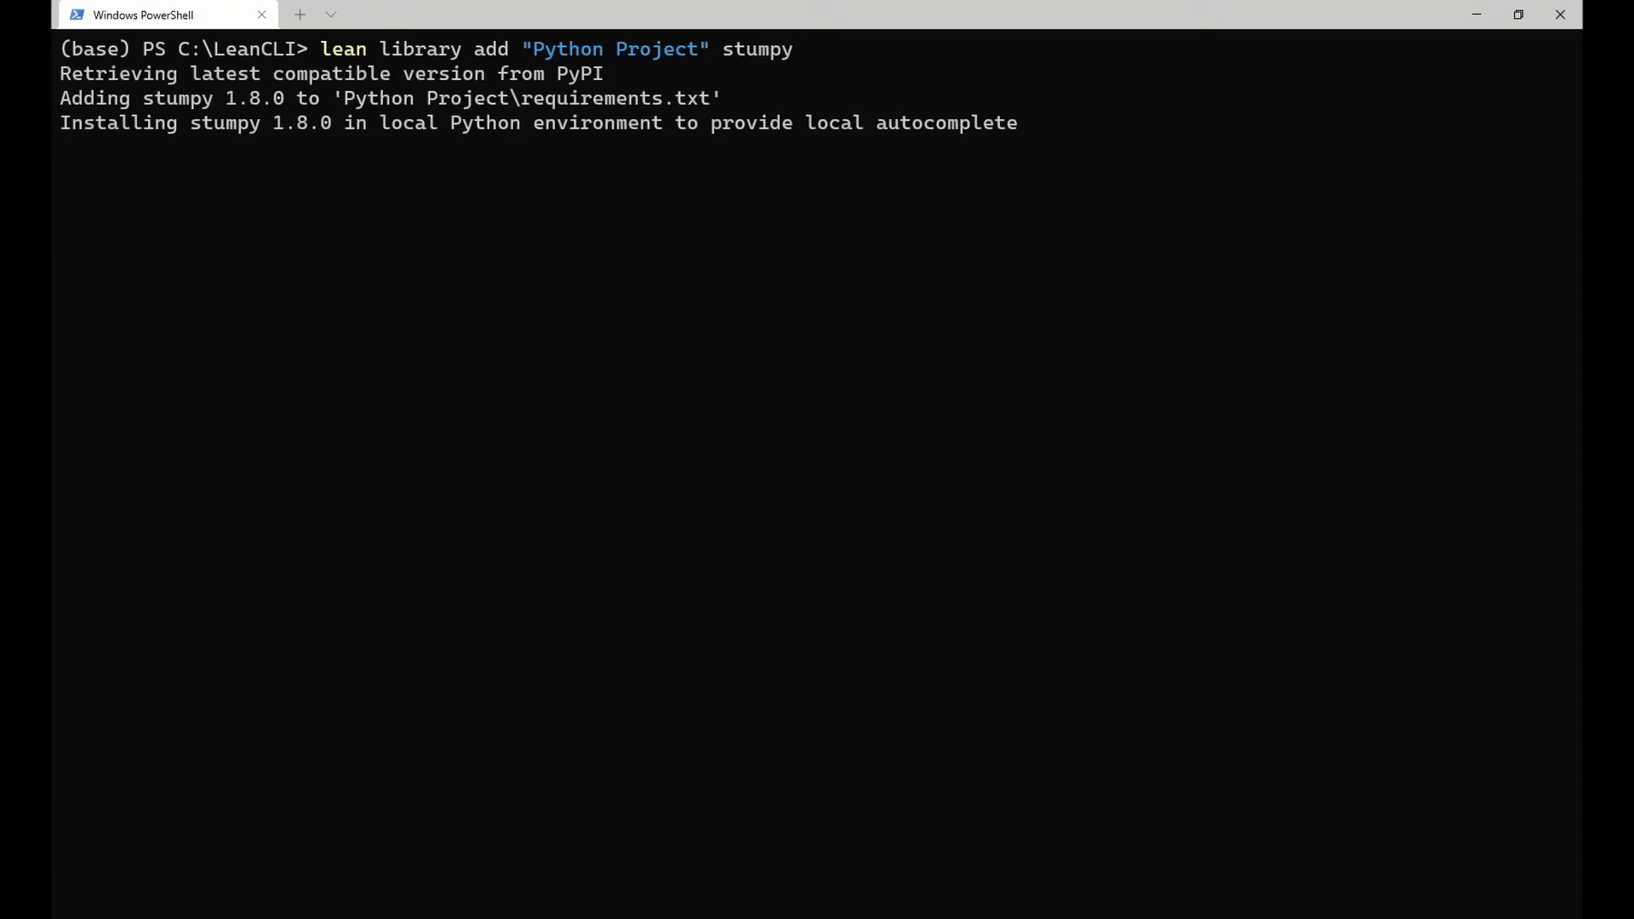